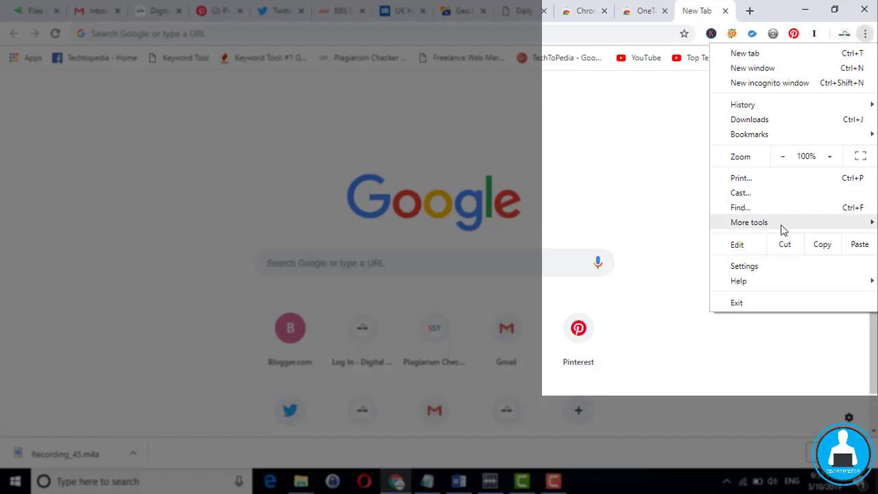
Open the browser's Extensions page, look over the installed extensions and open the Chrome Web Store from there
{"action": "mouse_move", "coordinate": [783, 227]}
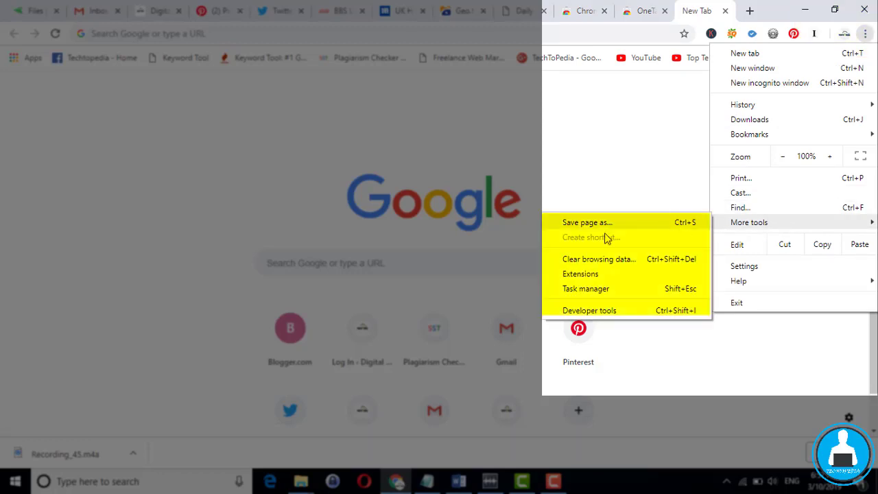
{"action": "left_click", "coordinate": [580, 273]}
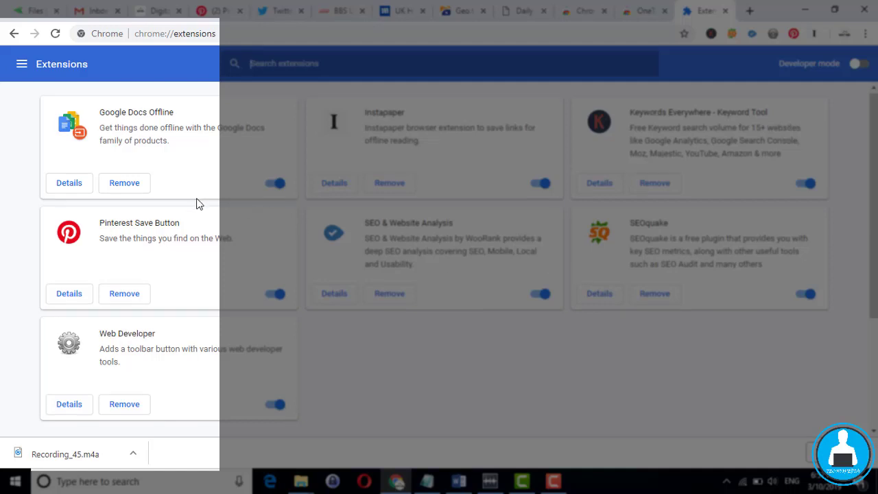
{"action": "scroll", "coordinate": [196, 202], "scroll_direction": "down", "scroll_amount": 2}
{"action": "scroll", "coordinate": [196, 202], "scroll_direction": "up", "scroll_amount": 2}
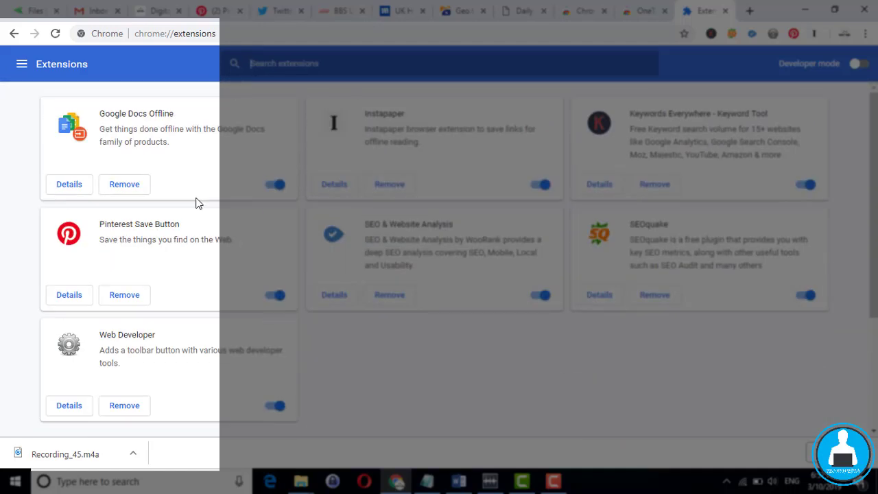
{"action": "scroll", "coordinate": [194, 201], "scroll_direction": "down", "scroll_amount": 2}
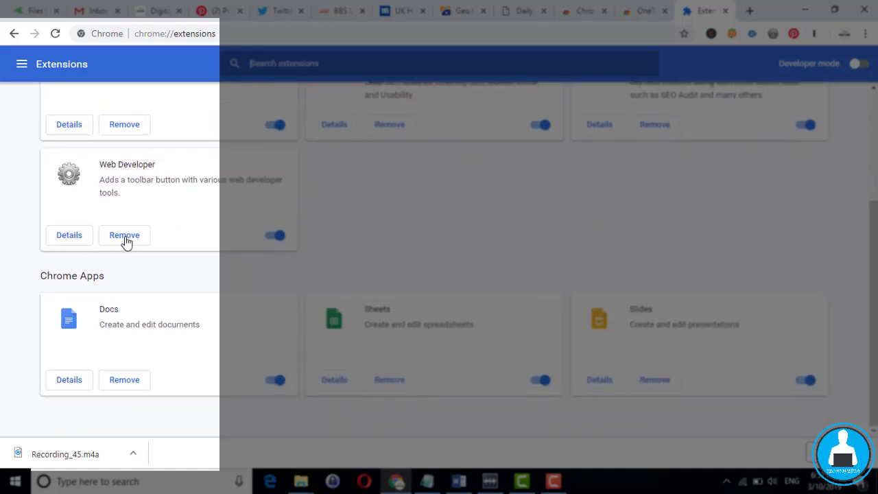
{"action": "scroll", "coordinate": [62, 316], "scroll_direction": "up", "scroll_amount": 2}
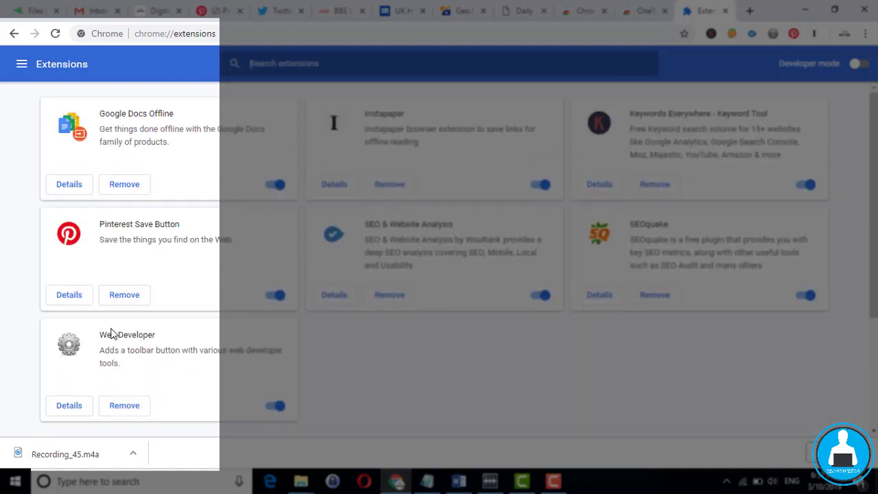
{"action": "left_click", "coordinate": [23, 67]}
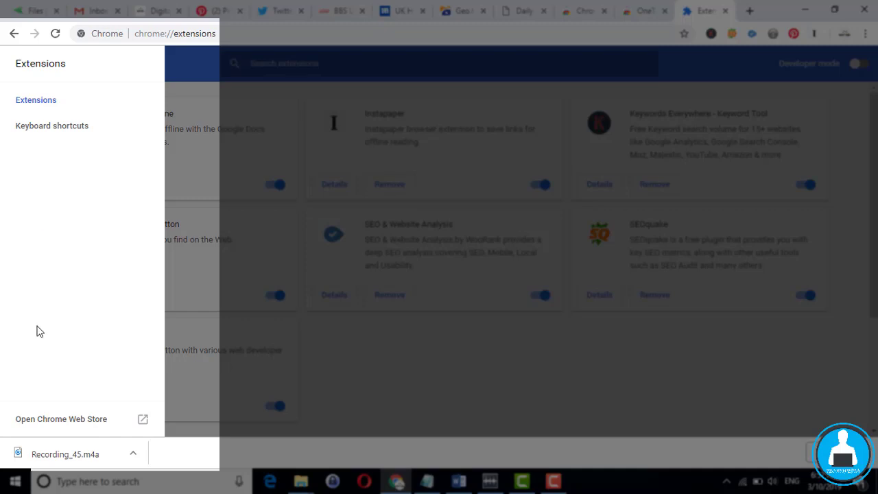
{"action": "left_click", "coordinate": [46, 420]}
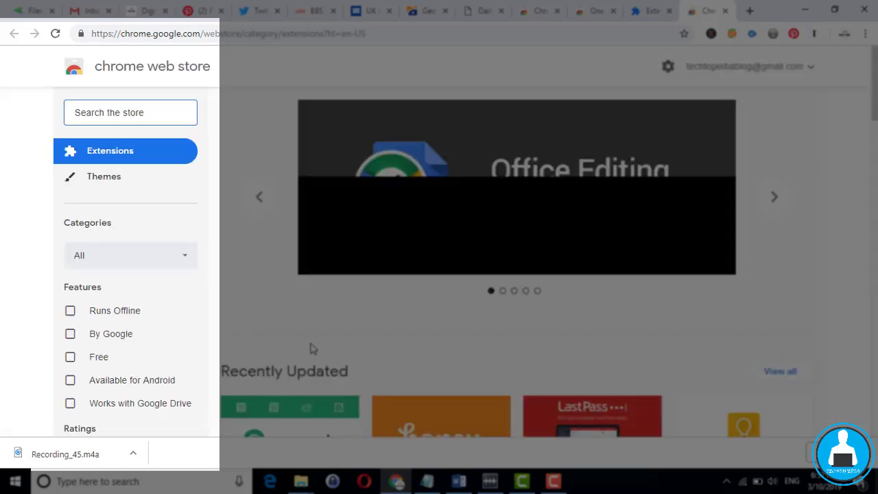
Search the Chrome Web Store for "onetab"
{"action": "scroll", "coordinate": [296, 274], "scroll_direction": "down", "scroll_amount": 3}
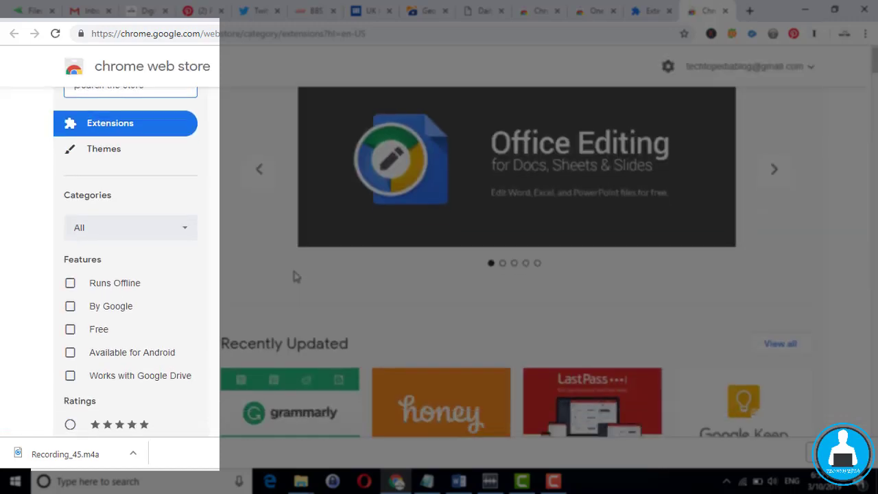
{"action": "scroll", "coordinate": [295, 274], "scroll_direction": "up", "scroll_amount": 3}
{"action": "left_click", "coordinate": [150, 110]}
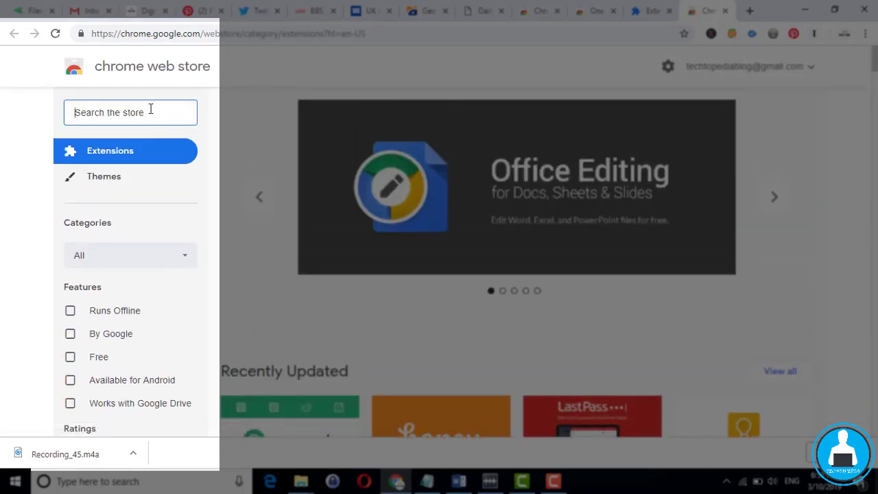
{"action": "type", "text": "on"}
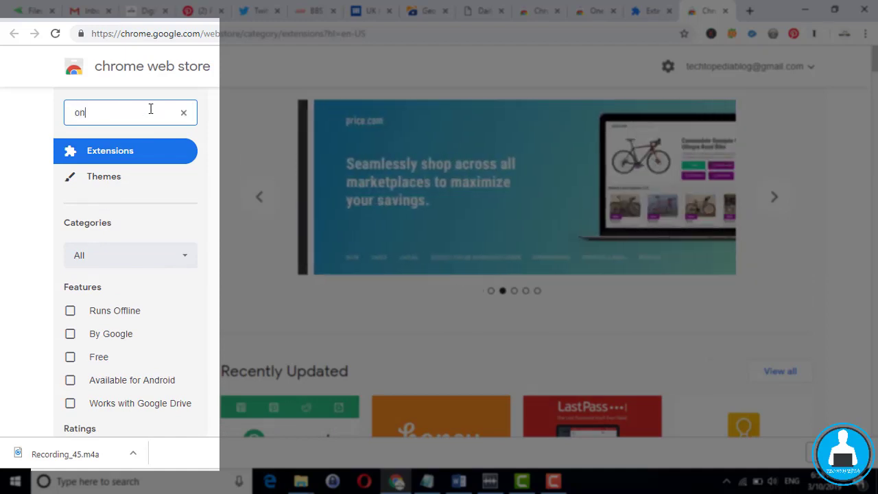
{"action": "type", "text": "wta"}
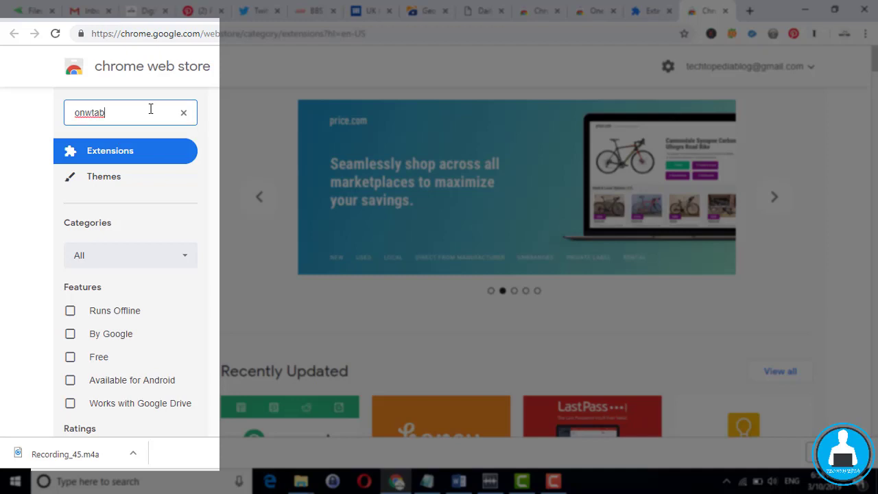
{"action": "type", "text": "b"}
{"action": "key", "text": "Return"}
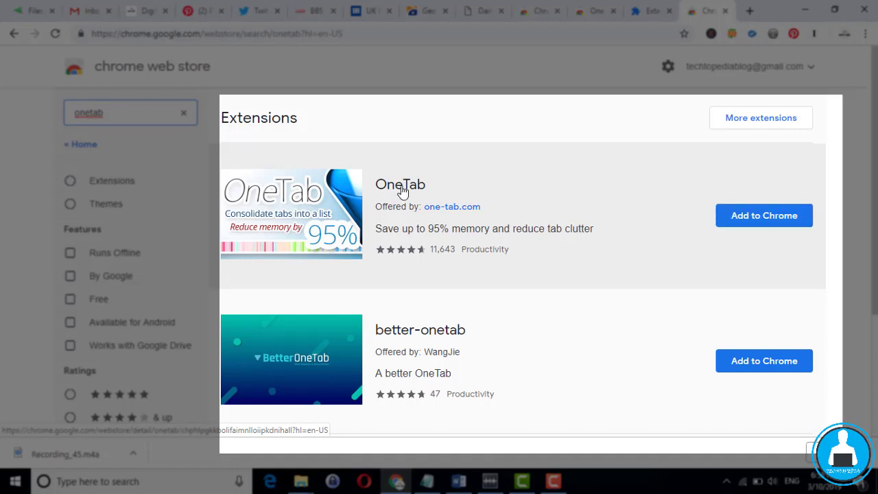
Open the OneTab extension's store page in a new tab and add the extension to Chrome
{"action": "right_click", "coordinate": [403, 192]}
{"action": "key", "text": "Escape"}
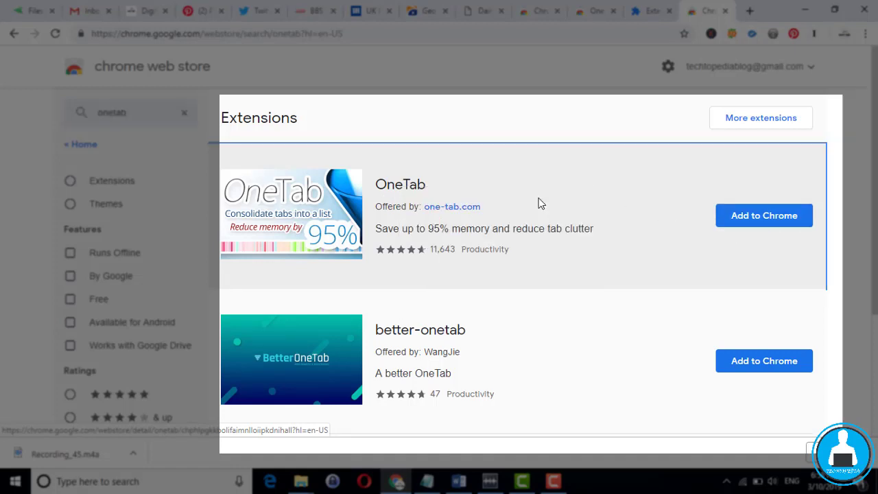
{"action": "left_click", "coordinate": [714, 6]}
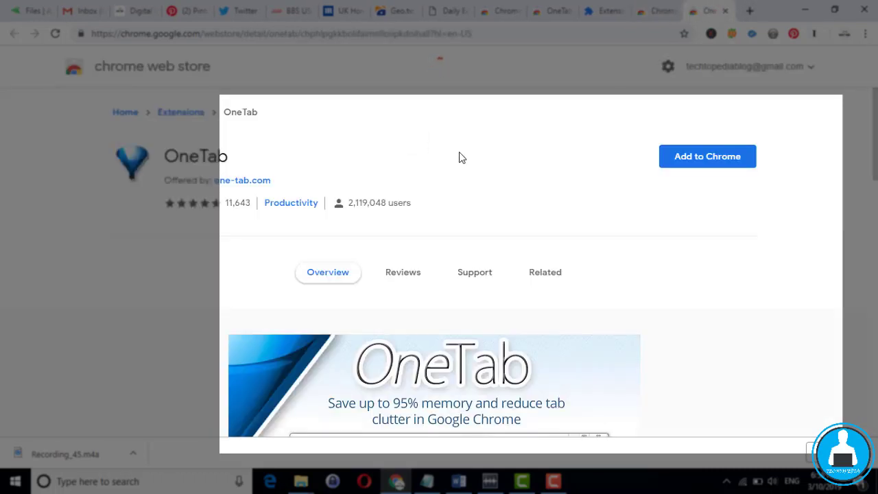
{"action": "left_click", "coordinate": [690, 162]}
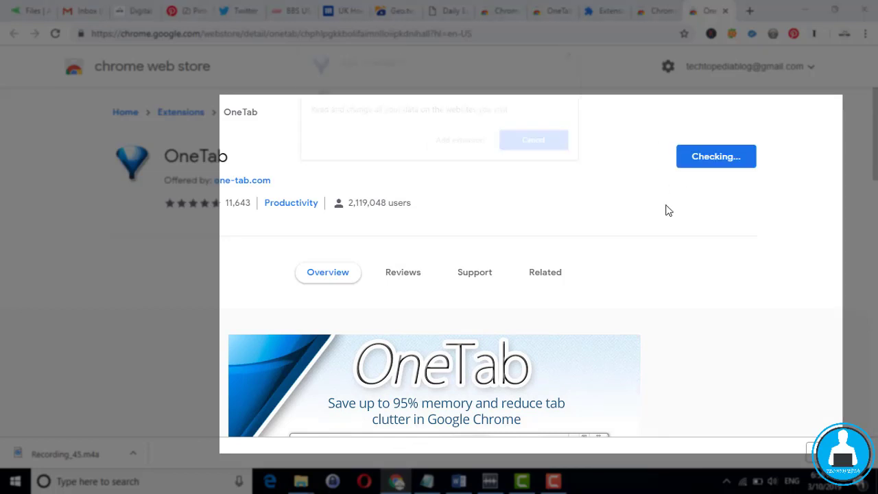
{"action": "left_click", "coordinate": [461, 146]}
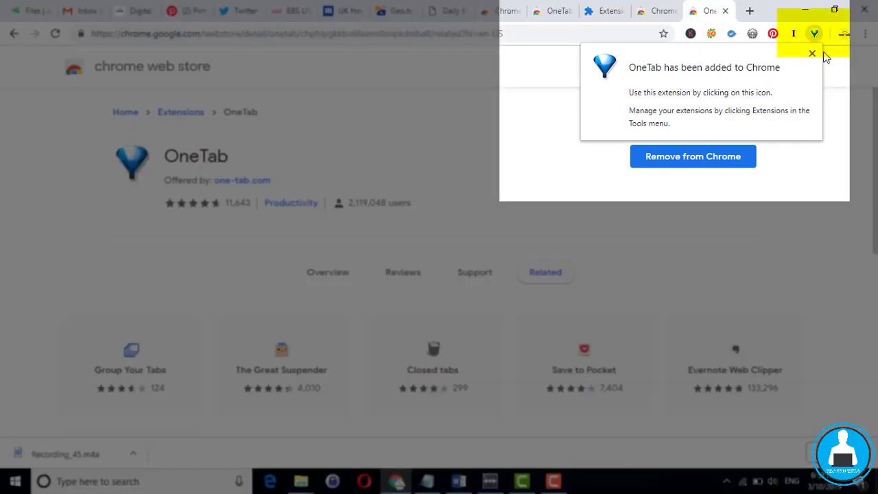
Collapse all open tabs into the OneTab list and restore the whole group
{"action": "left_click", "coordinate": [814, 35]}
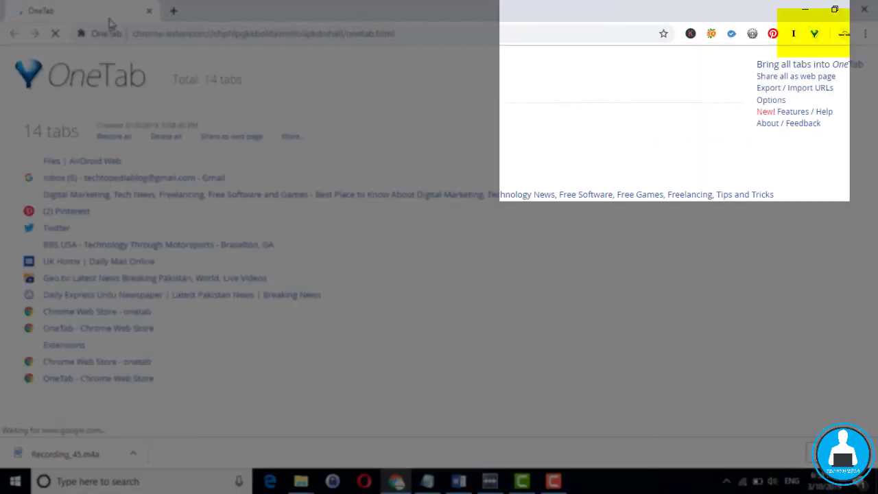
{"action": "left_click", "coordinate": [116, 136]}
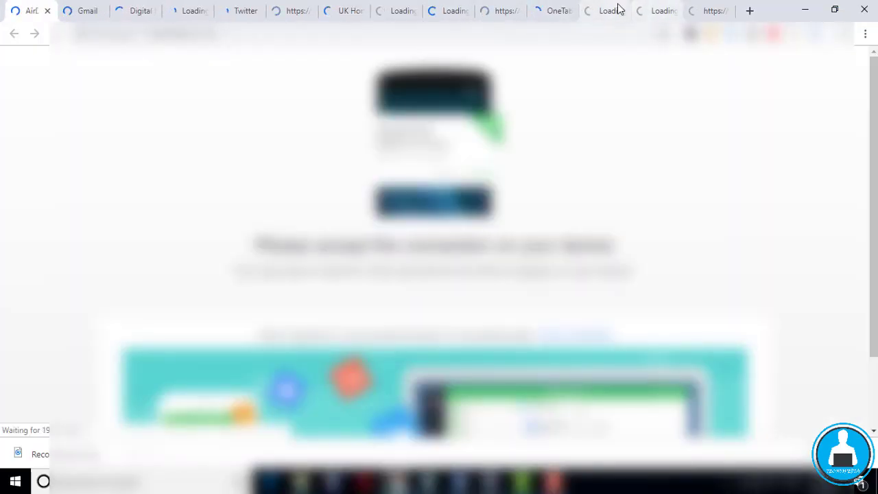
Look through the restored tabs, including the web store, BBS USA, Geo.tv and Daily Express pages, to check that they reload
{"action": "left_click", "coordinate": [608, 10]}
{"action": "left_click", "coordinate": [667, 11]}
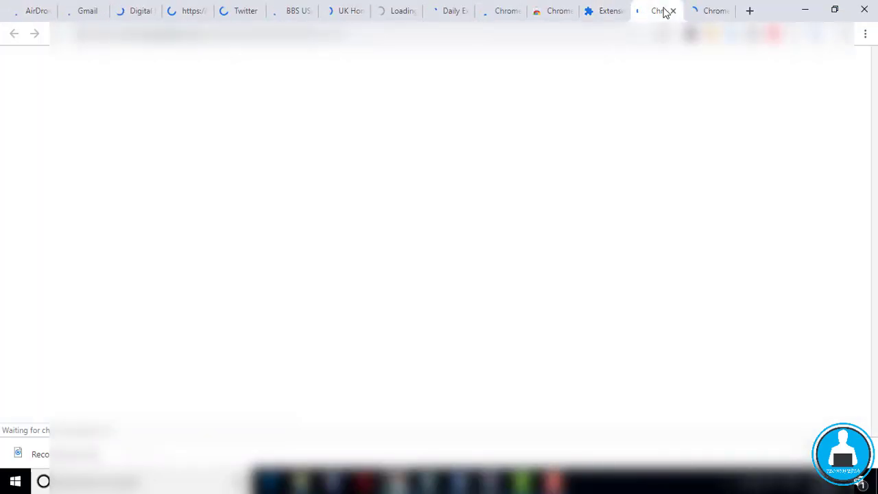
{"action": "left_click", "coordinate": [491, 11]}
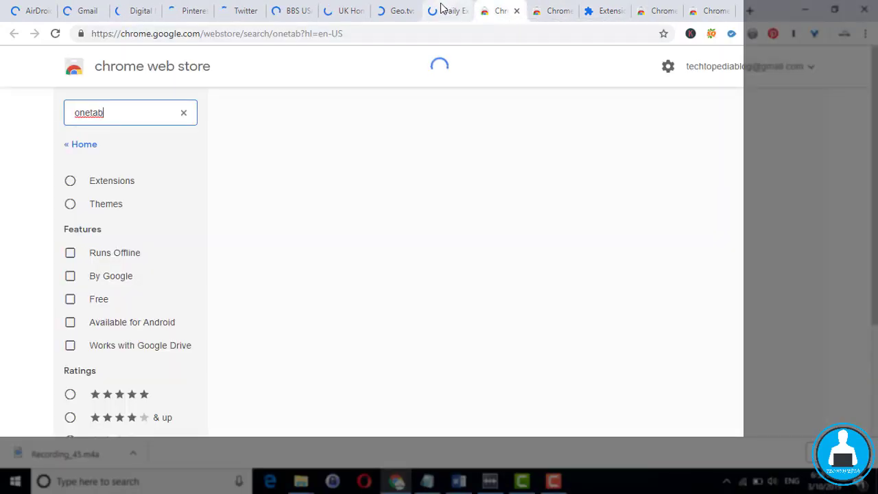
{"action": "left_click", "coordinate": [441, 8]}
{"action": "left_click", "coordinate": [711, 8]}
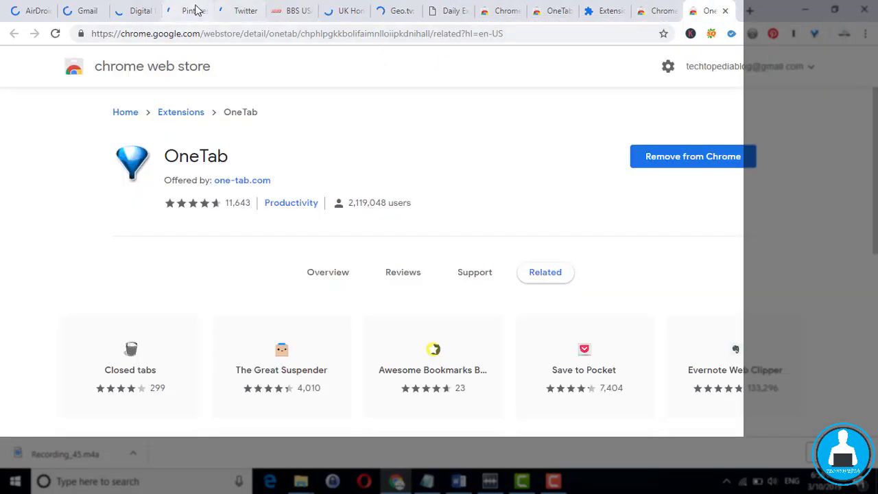
{"action": "left_click", "coordinate": [244, 10]}
{"action": "left_click", "coordinate": [295, 10]}
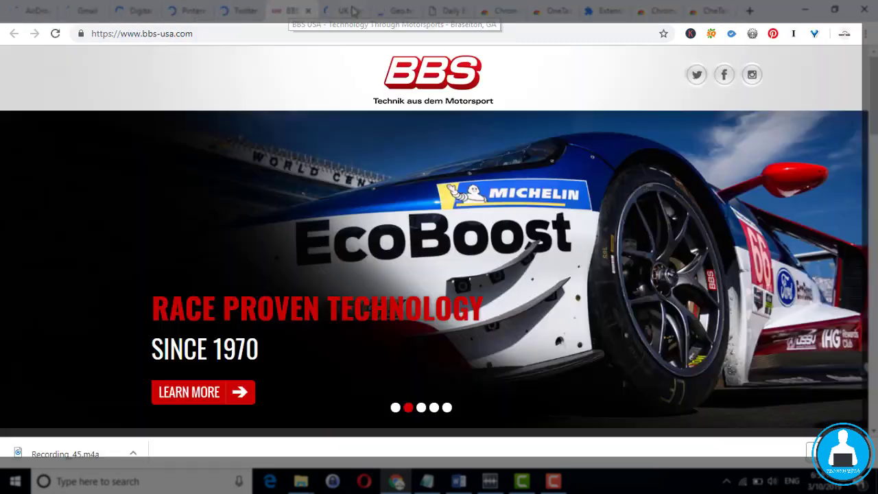
{"action": "left_click", "coordinate": [343, 10]}
{"action": "left_click", "coordinate": [392, 10]}
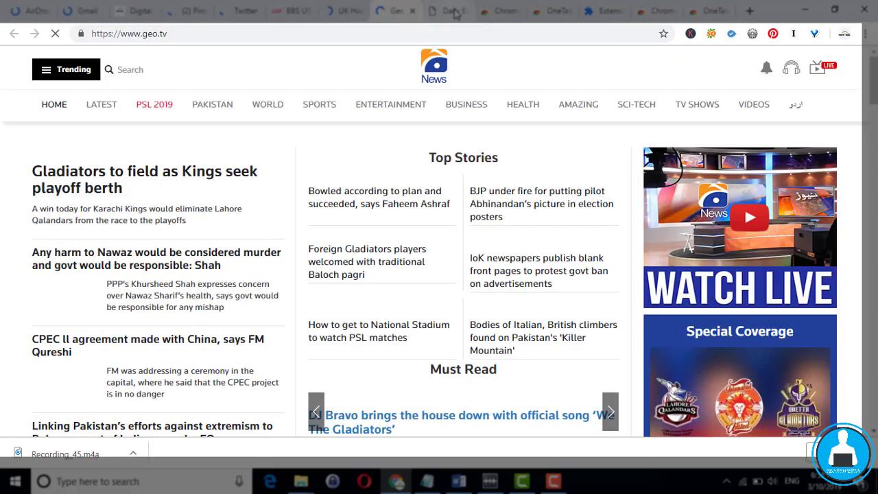
{"action": "left_click", "coordinate": [447, 11]}
{"action": "left_click", "coordinate": [514, 11]}
{"action": "left_click", "coordinate": [557, 12]}
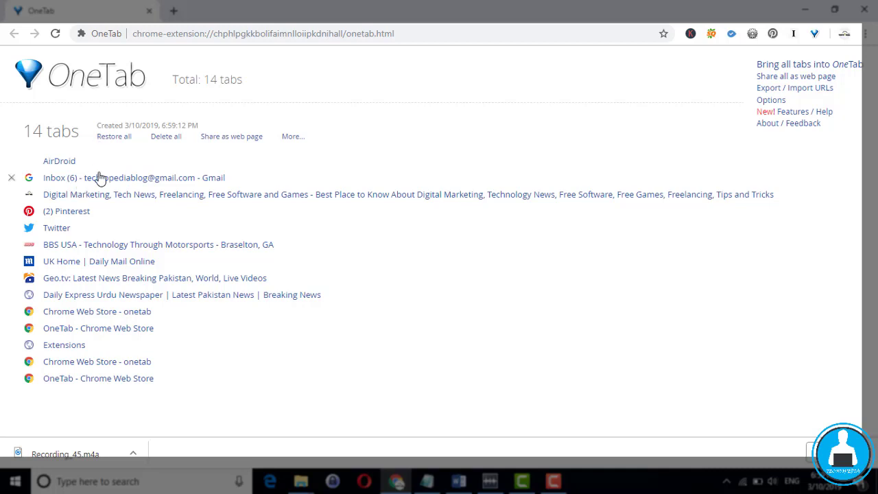
Restore only the Daily Express Urdu Newspaper tab from the OneTab list, view it and return to the list
{"action": "left_click", "coordinate": [81, 296]}
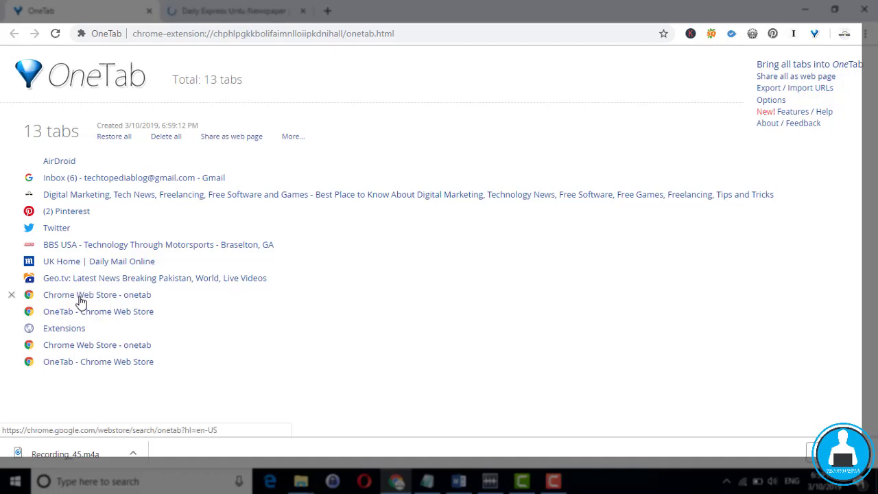
{"action": "left_click", "coordinate": [228, 11]}
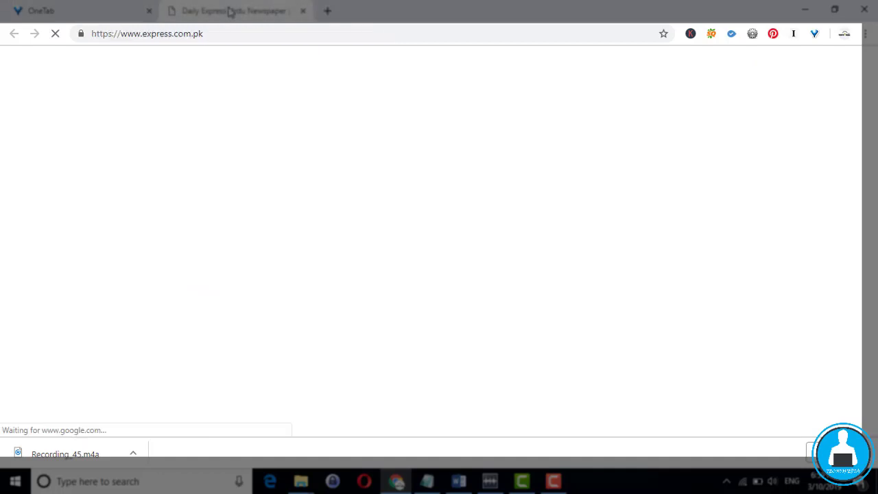
{"action": "left_click", "coordinate": [86, 15]}
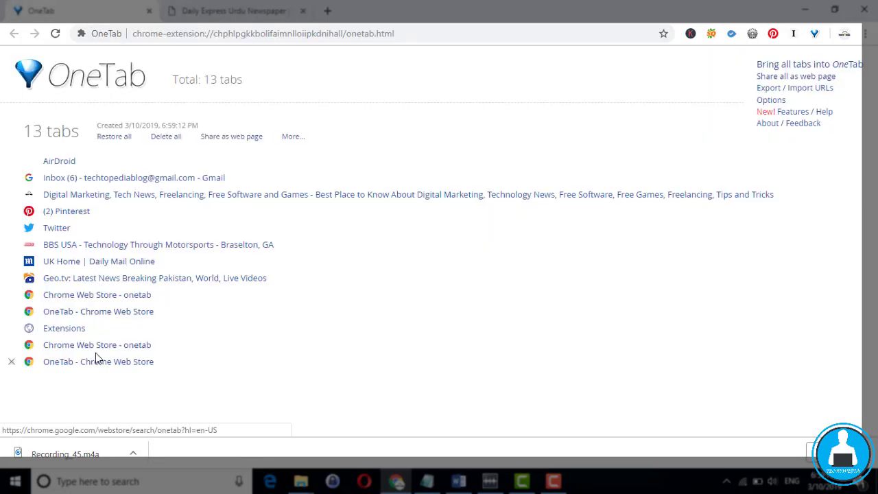
Restore all remaining tabs from the OneTab list, check several of them and maximize their new window
{"action": "left_click", "coordinate": [114, 137]}
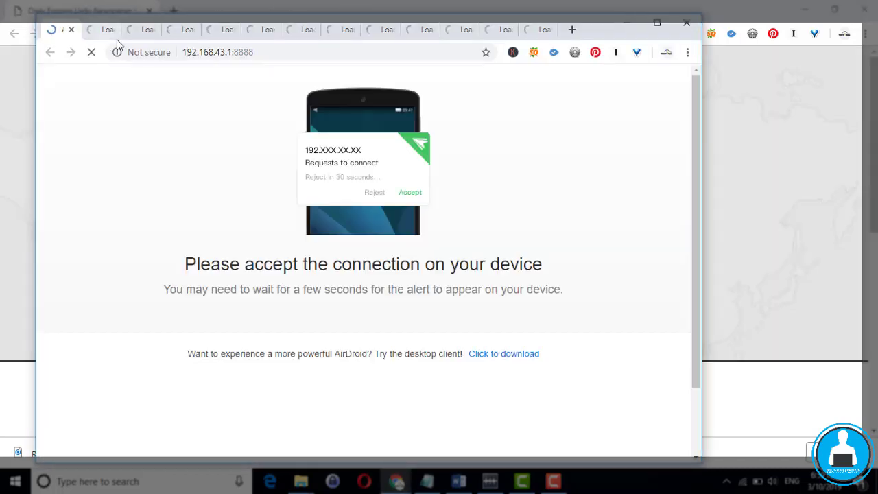
{"action": "left_click", "coordinate": [455, 29]}
{"action": "left_click", "coordinate": [492, 31]}
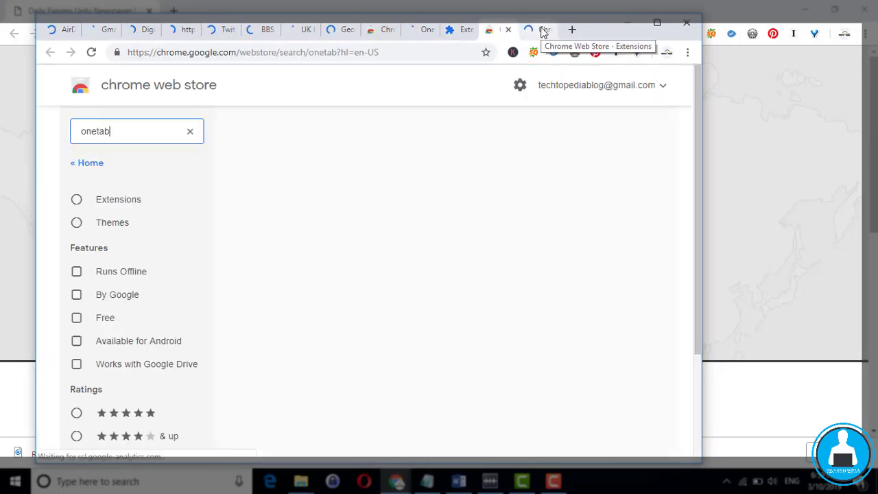
{"action": "left_click", "coordinate": [543, 30]}
{"action": "left_click", "coordinate": [378, 27]}
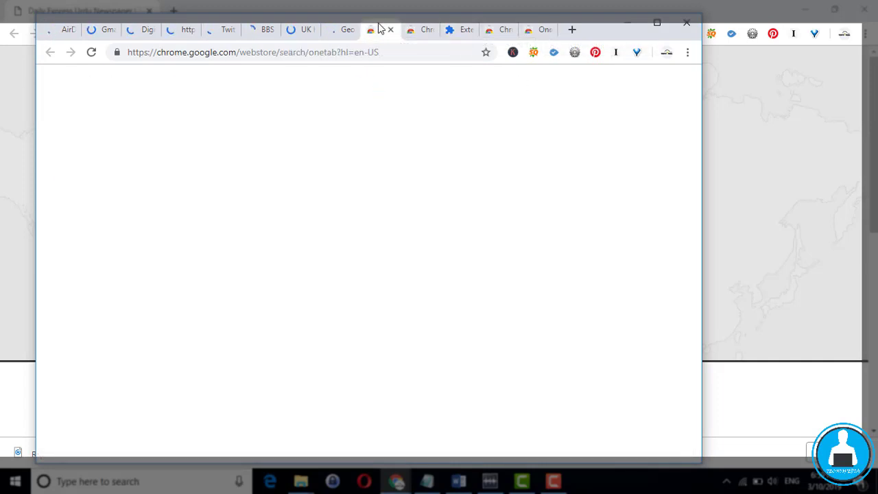
{"action": "left_click", "coordinate": [657, 25]}
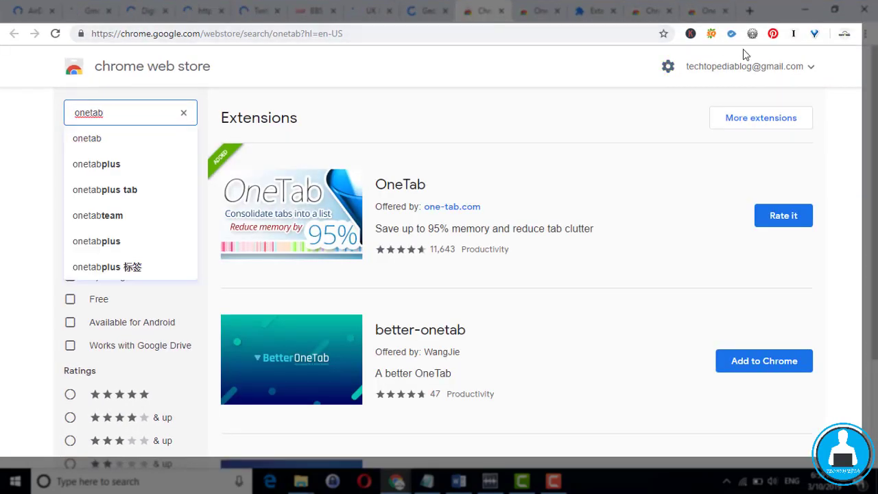
Collapse the open tabs into OneTab again, share the group as a web page and view the shared page
{"action": "left_click", "coordinate": [844, 33]}
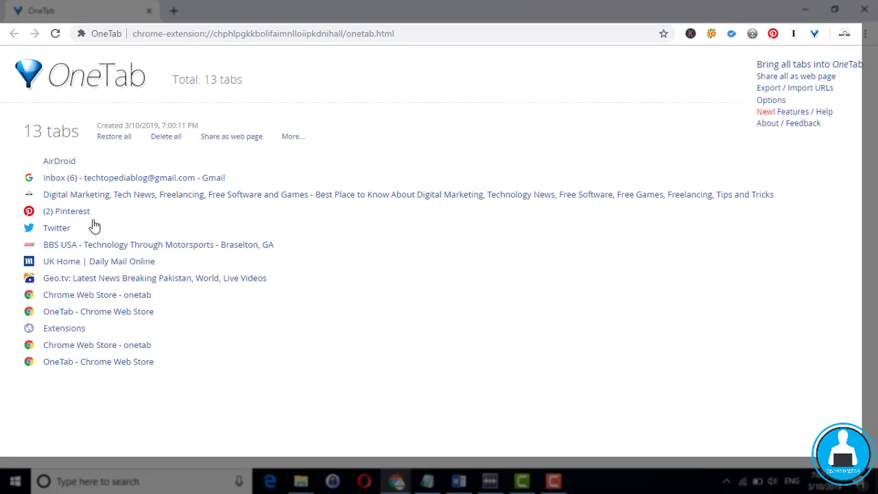
{"action": "left_click", "coordinate": [243, 139]}
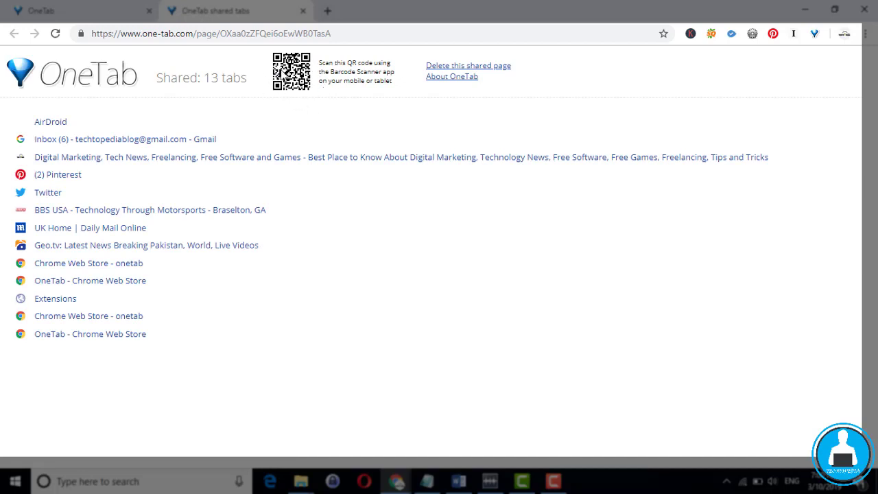
{"action": "left_click", "coordinate": [110, 11]}
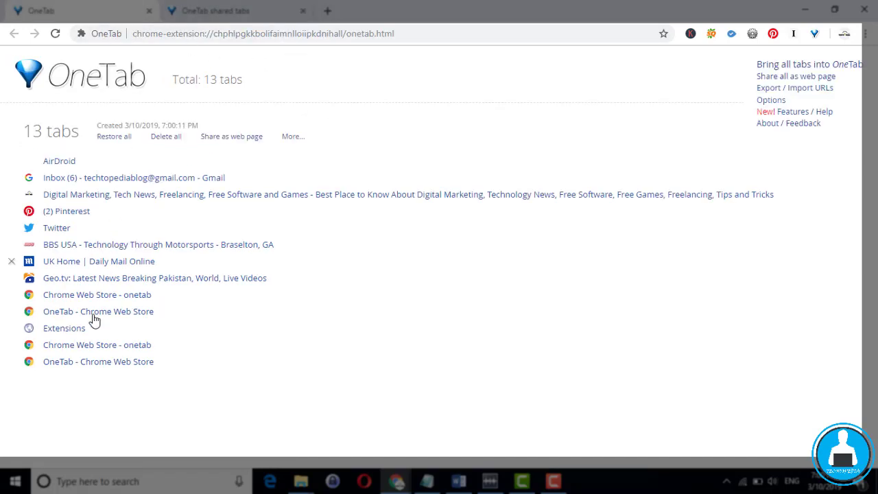
{"action": "left_click", "coordinate": [229, 12]}
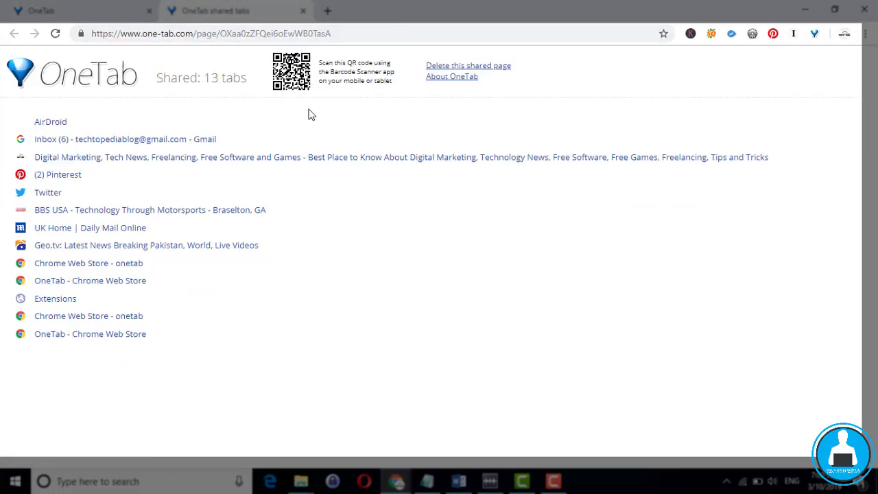
Return to the OneTab list, view the additional options for the saved tab group and close them without choosing any
{"action": "left_click", "coordinate": [110, 10]}
{"action": "left_click", "coordinate": [292, 142]}
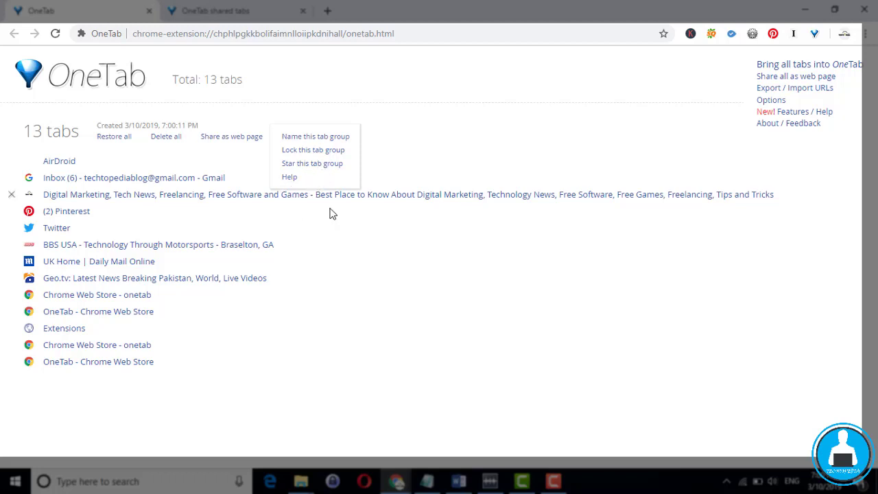
{"action": "left_click", "coordinate": [382, 329]}
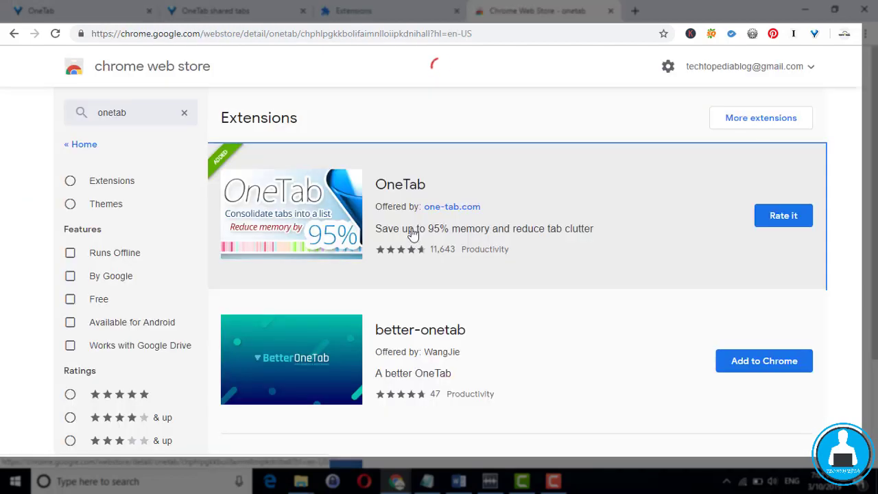
Open the OneTab listing from the Chrome Web Store results and look through its memory-reduction image, overview, privacy assurance and additional information
{"action": "left_click", "coordinate": [412, 231]}
{"action": "scroll", "coordinate": [412, 240], "scroll_direction": "down", "scroll_amount": 5}
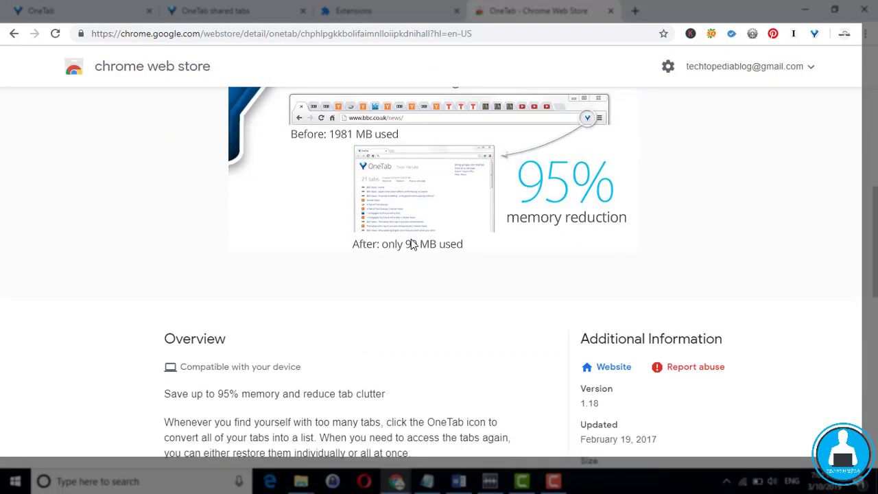
{"action": "scroll", "coordinate": [412, 245], "scroll_direction": "down", "scroll_amount": 5}
{"action": "scroll", "coordinate": [412, 249], "scroll_direction": "up", "scroll_amount": 10}
{"action": "scroll", "coordinate": [411, 251], "scroll_direction": "down", "scroll_amount": 5}
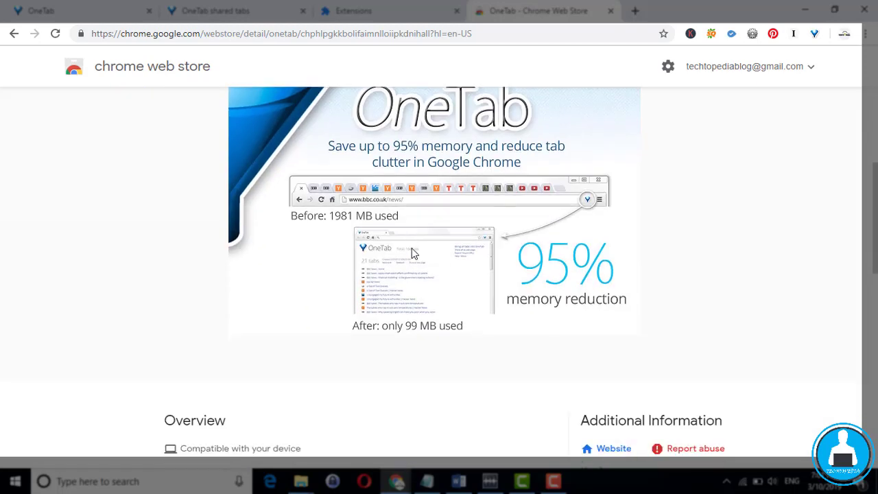
{"action": "scroll", "coordinate": [411, 251], "scroll_direction": "down", "scroll_amount": 3}
{"action": "scroll", "coordinate": [411, 251], "scroll_direction": "up", "scroll_amount": 7}
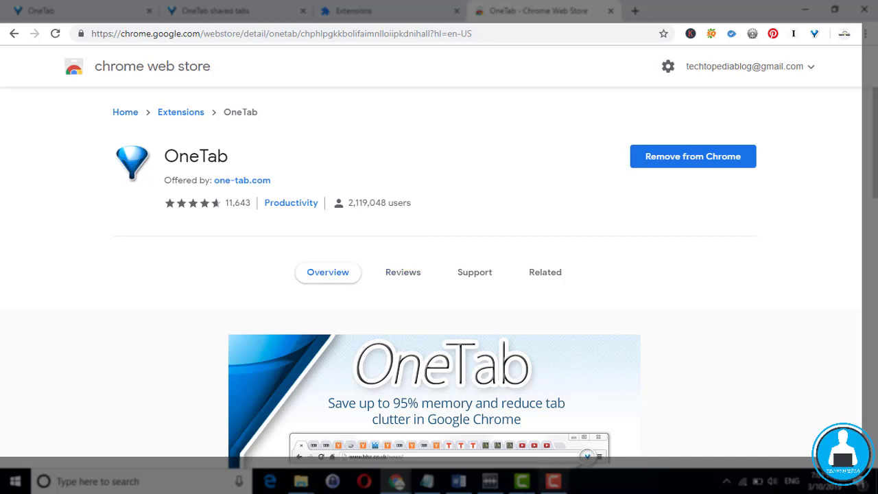
{"action": "scroll", "coordinate": [510, 309], "scroll_direction": "down", "scroll_amount": 10}
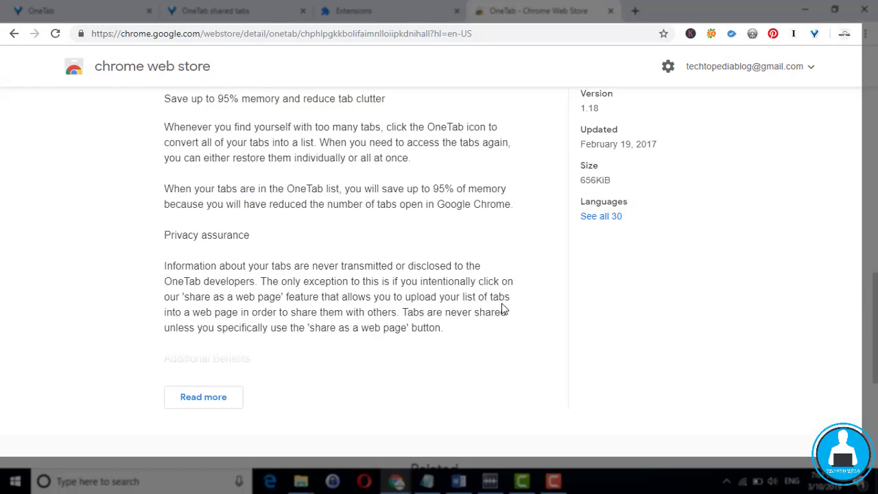
{"action": "scroll", "coordinate": [502, 308], "scroll_direction": "up", "scroll_amount": 10}
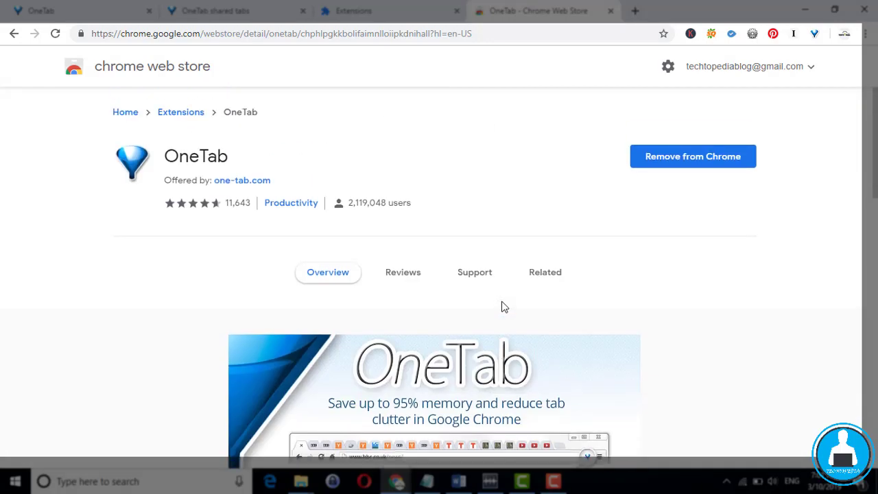
{"action": "scroll", "coordinate": [502, 302], "scroll_direction": "down", "scroll_amount": 5}
{"action": "scroll", "coordinate": [502, 299], "scroll_direction": "down", "scroll_amount": 5}
{"action": "scroll", "coordinate": [502, 300], "scroll_direction": "up", "scroll_amount": 10}
{"action": "scroll", "coordinate": [503, 299], "scroll_direction": "down", "scroll_amount": 5}
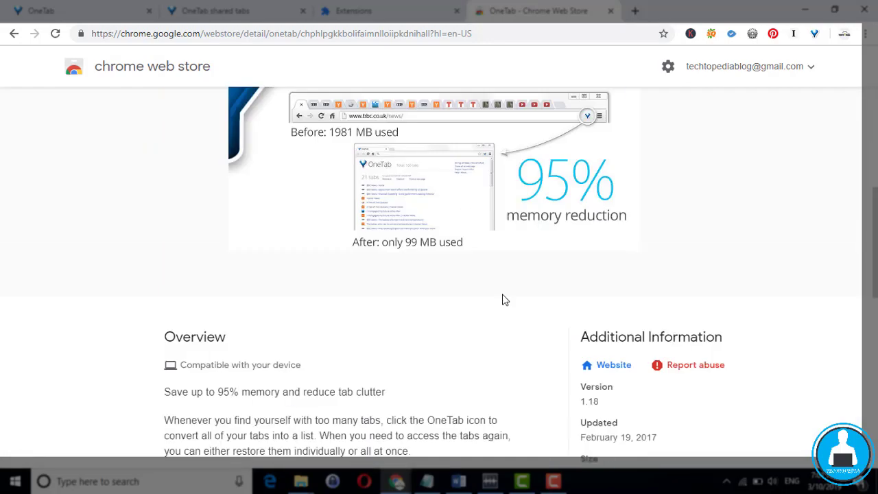
{"action": "scroll", "coordinate": [503, 298], "scroll_direction": "down", "scroll_amount": 5}
{"action": "scroll", "coordinate": [502, 297], "scroll_direction": "up", "scroll_amount": 10}
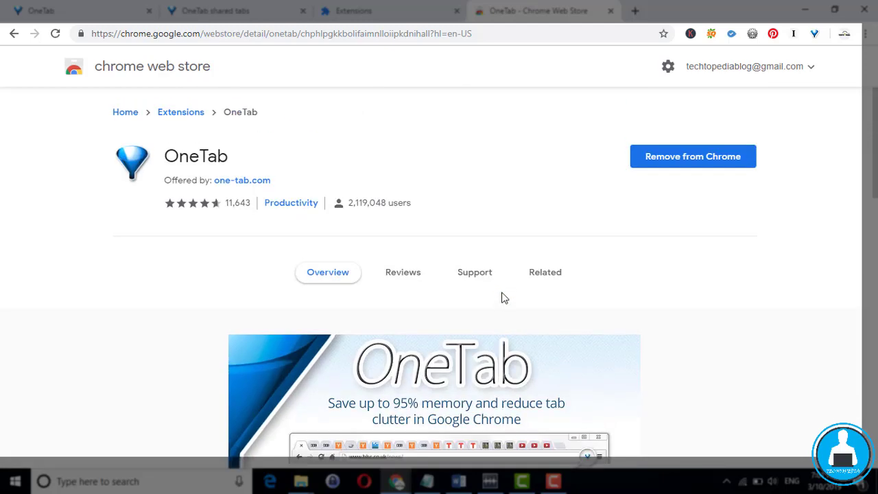